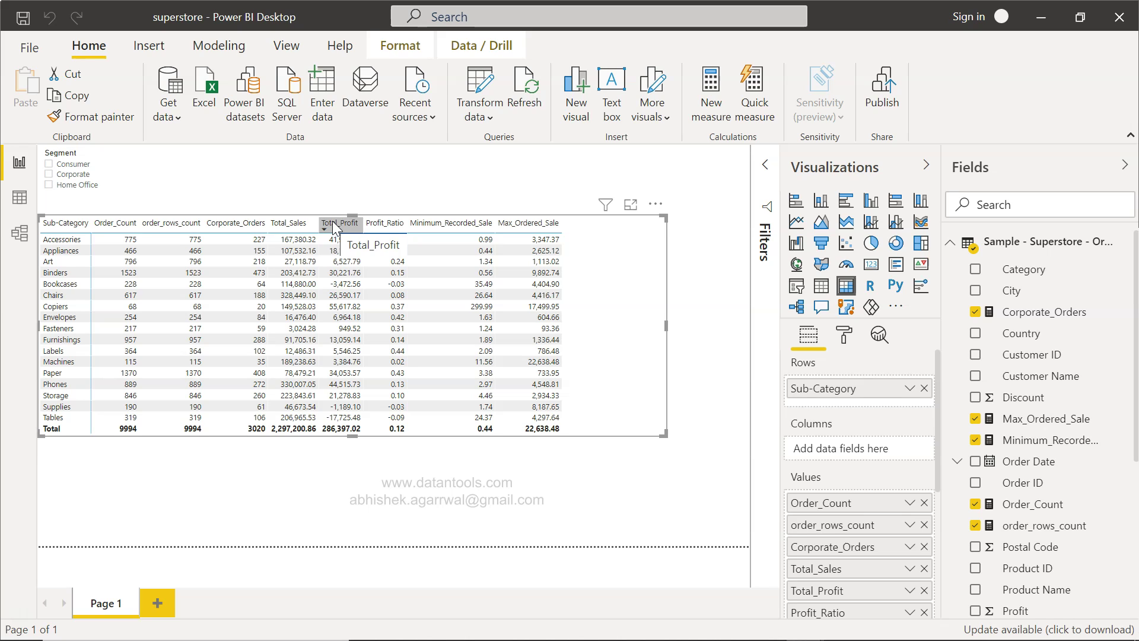
Check the Fasteners sales and profit figures, then filter the table to Corporate (3020 orders, 706,146.37 sales)
left_click(308, 328)
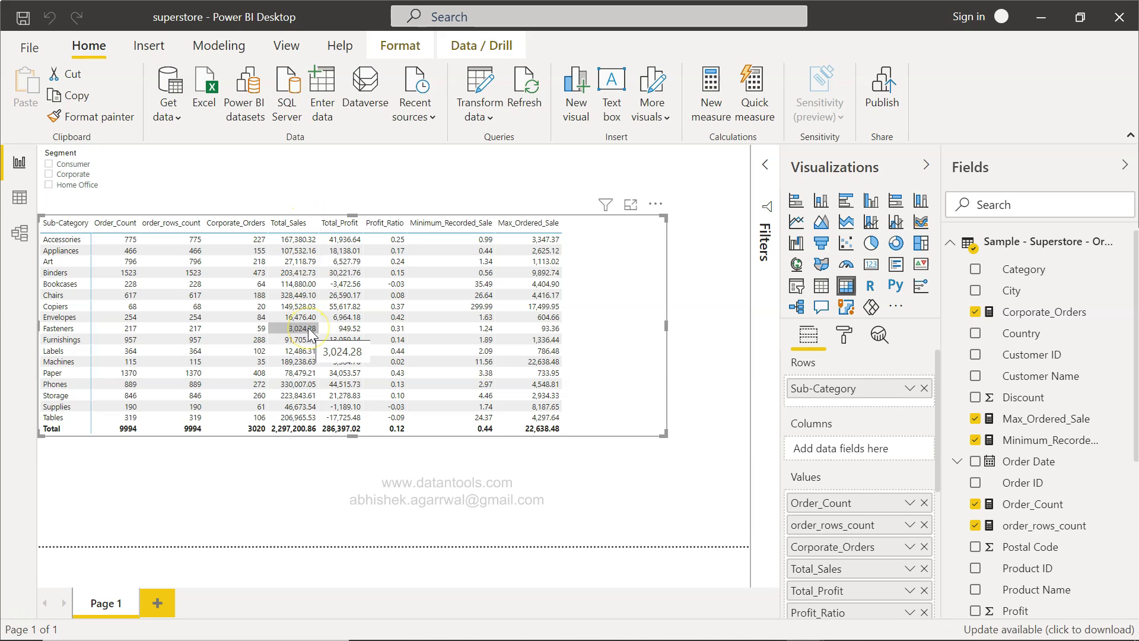
left_click(340, 330)
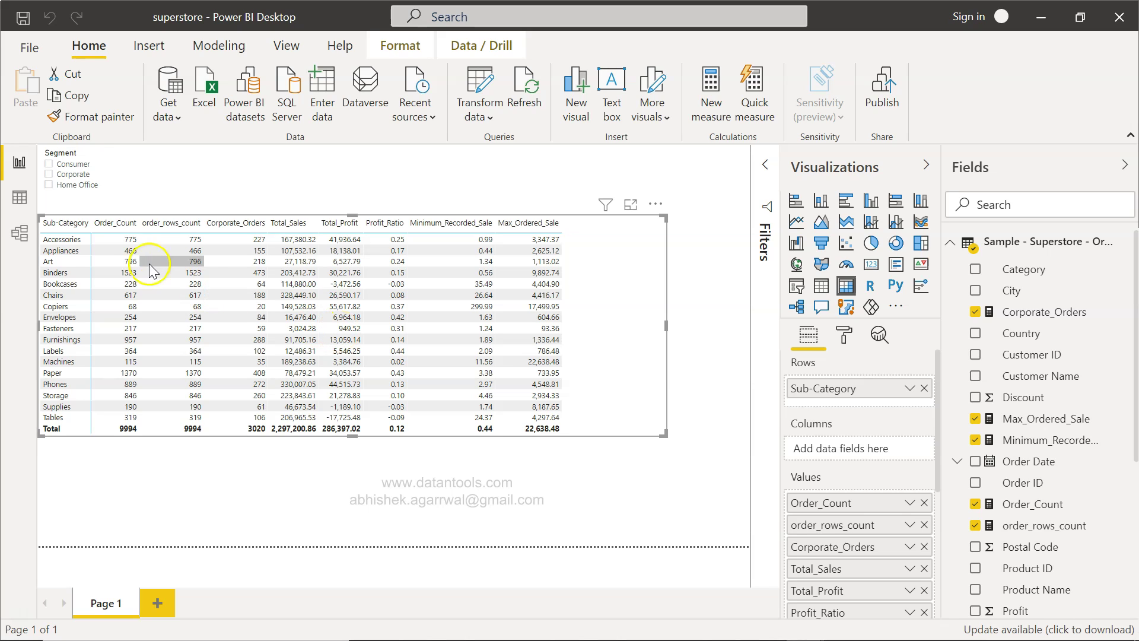
left_click(62, 162)
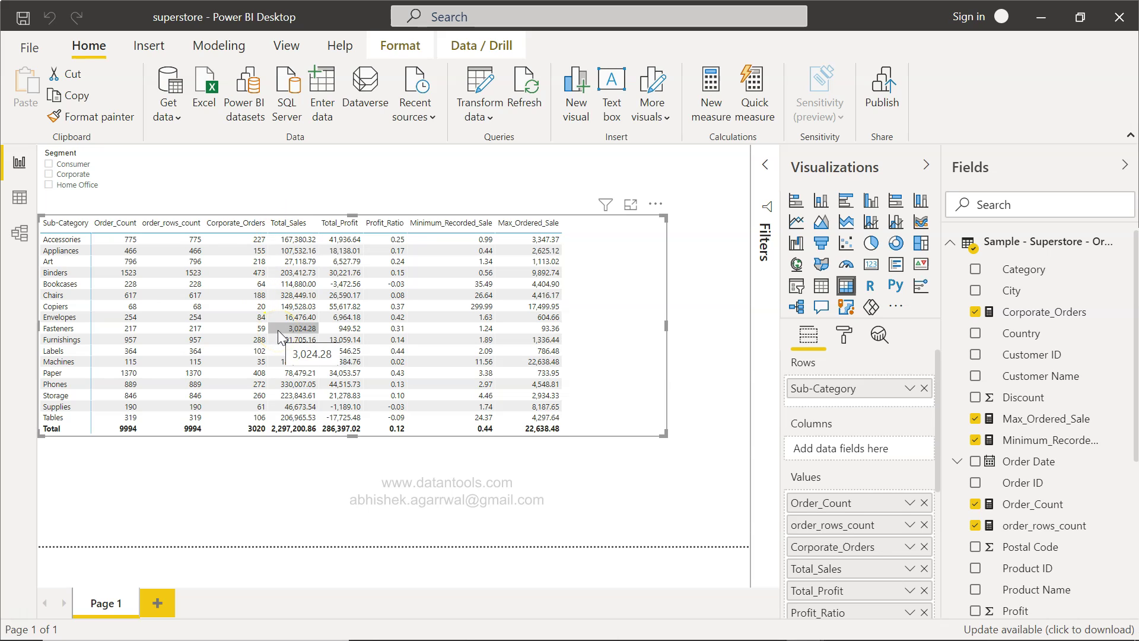
left_click(49, 172)
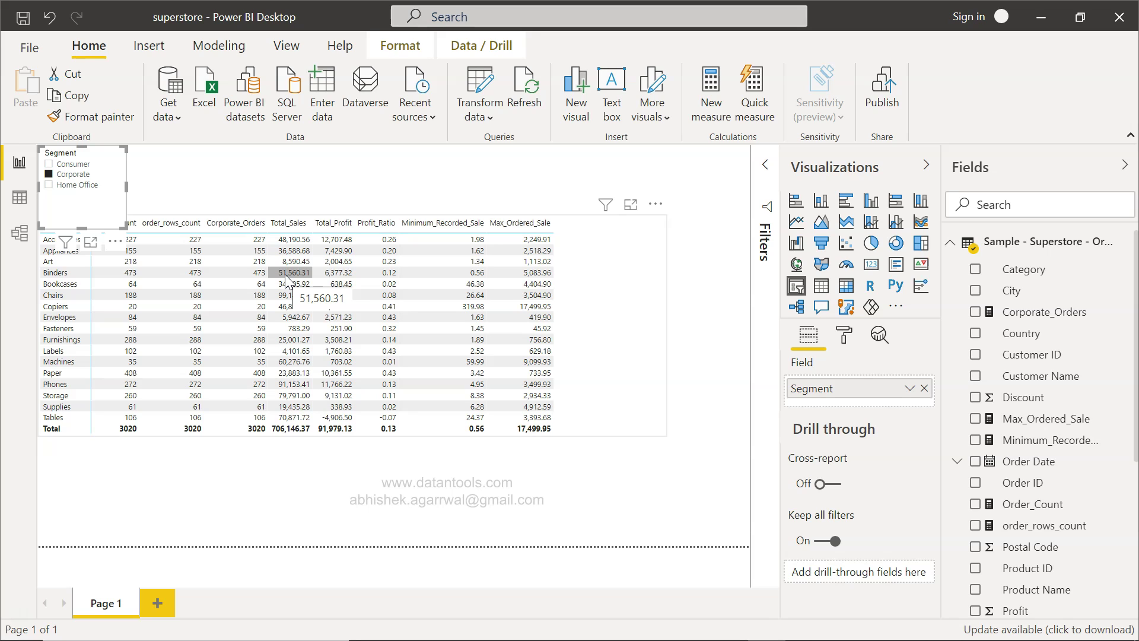
Clear the Corporate slicer filter to restore 9994 orders and shorten the Segment slicer above the table header
left_click(52, 176)
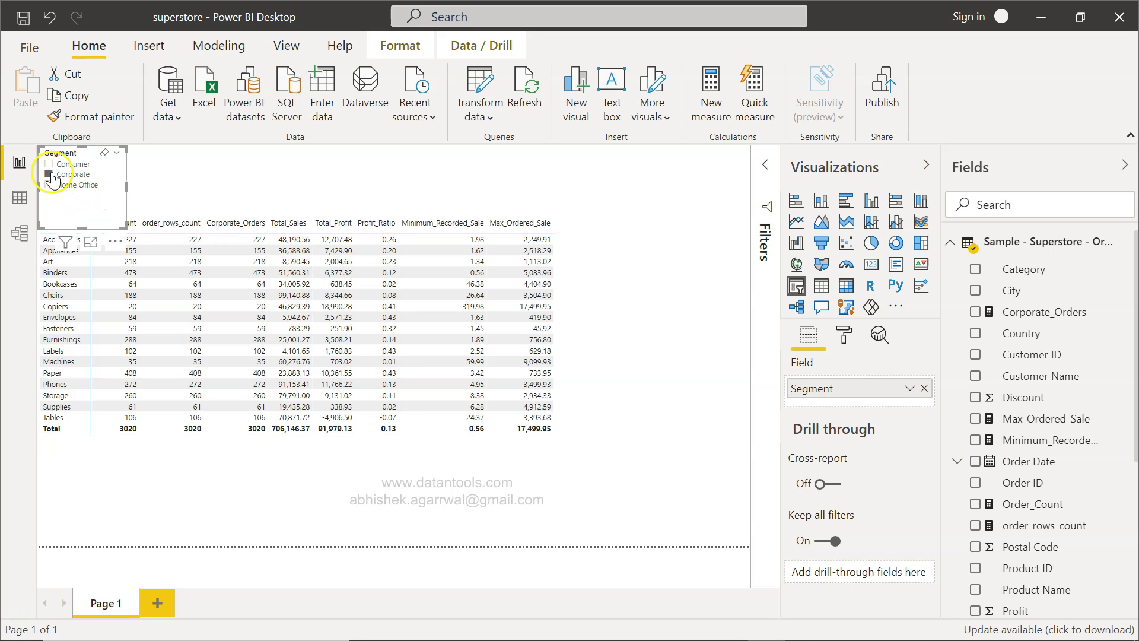
left_click(50, 175)
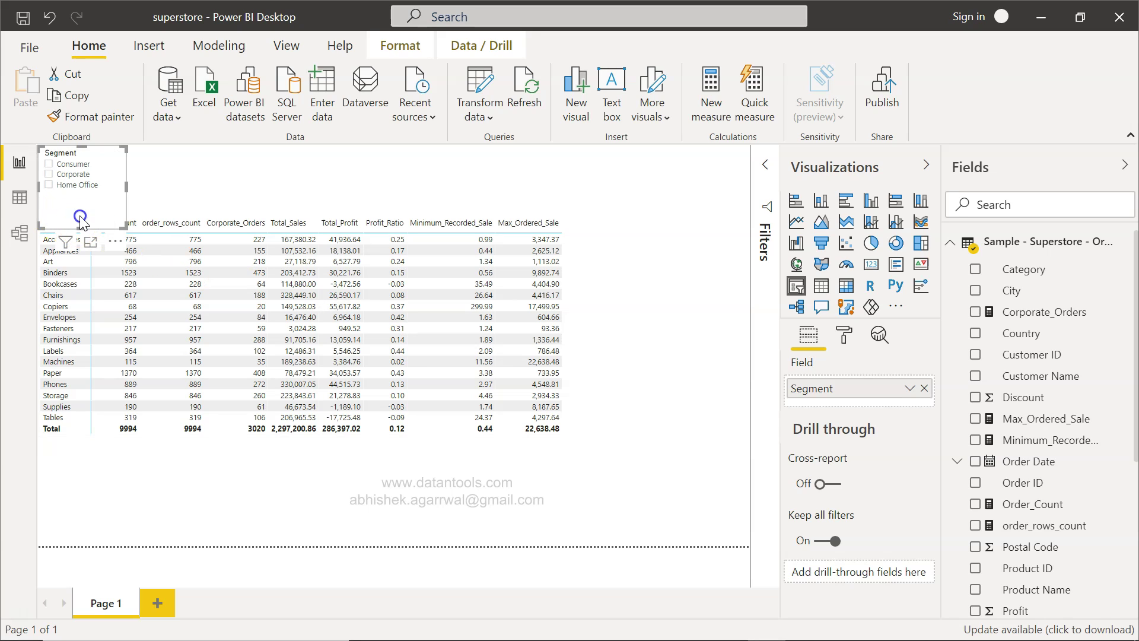
left_click_drag(81, 226, 86, 198)
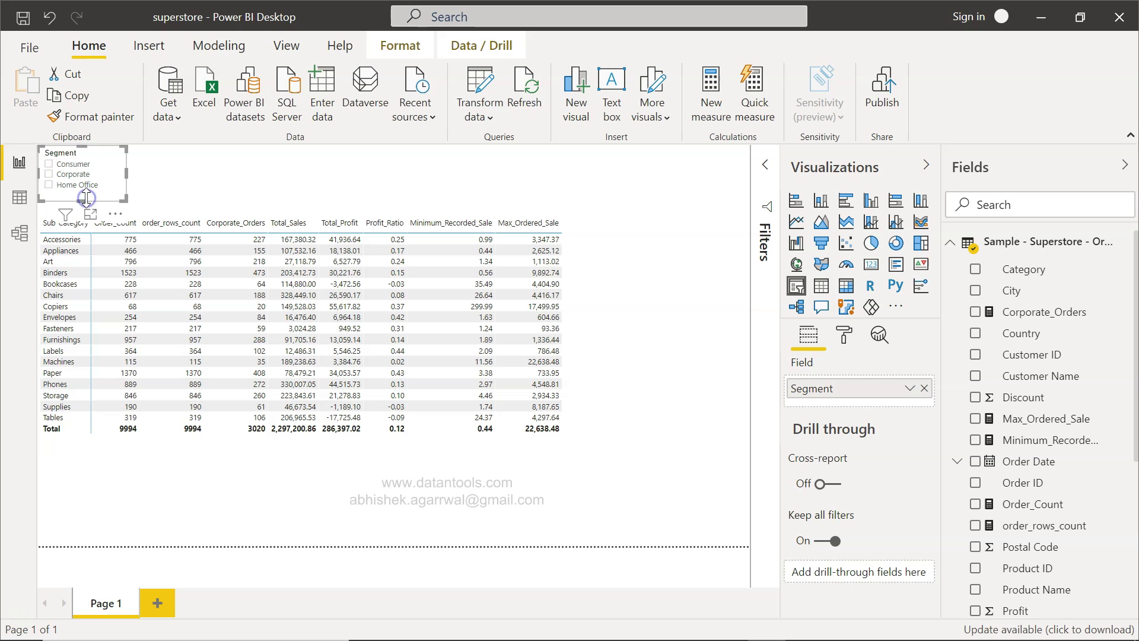
left_click(194, 193)
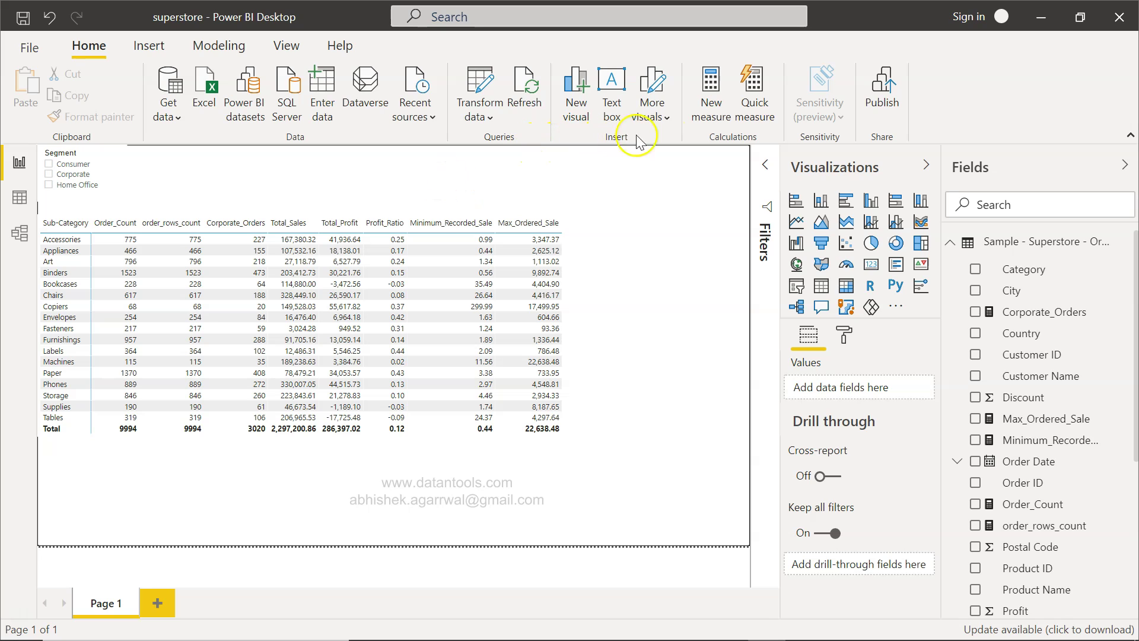
Create a measure Corporate_sales = CALCULATE(Sum(Sales), Segment="Corporate") on the Superstore Orders table
left_click(718, 110)
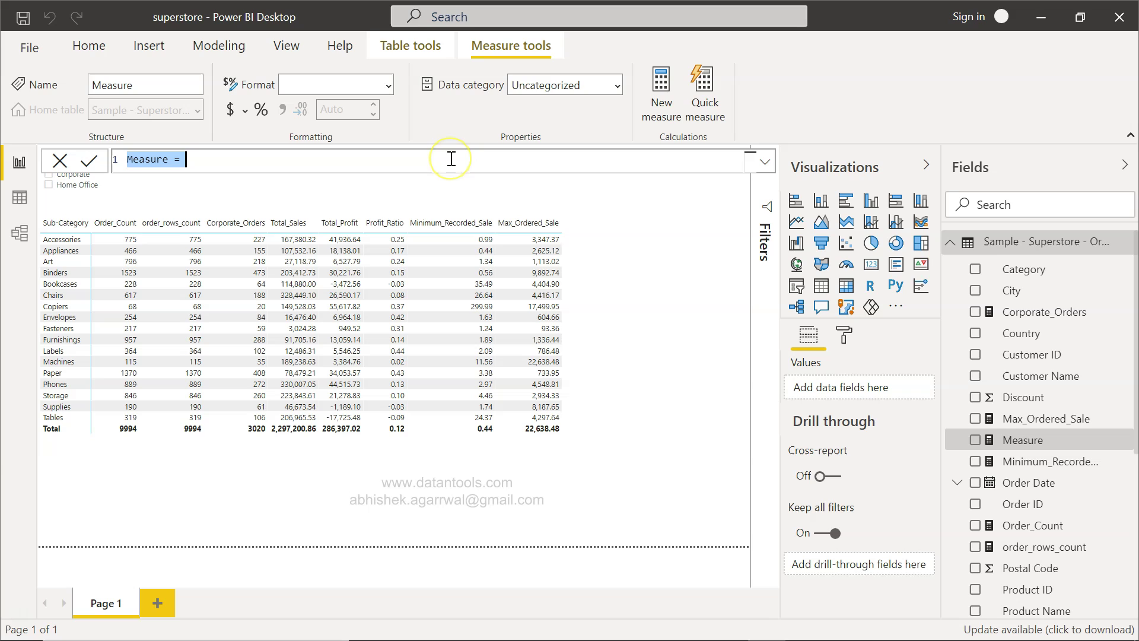
type("Corporate")
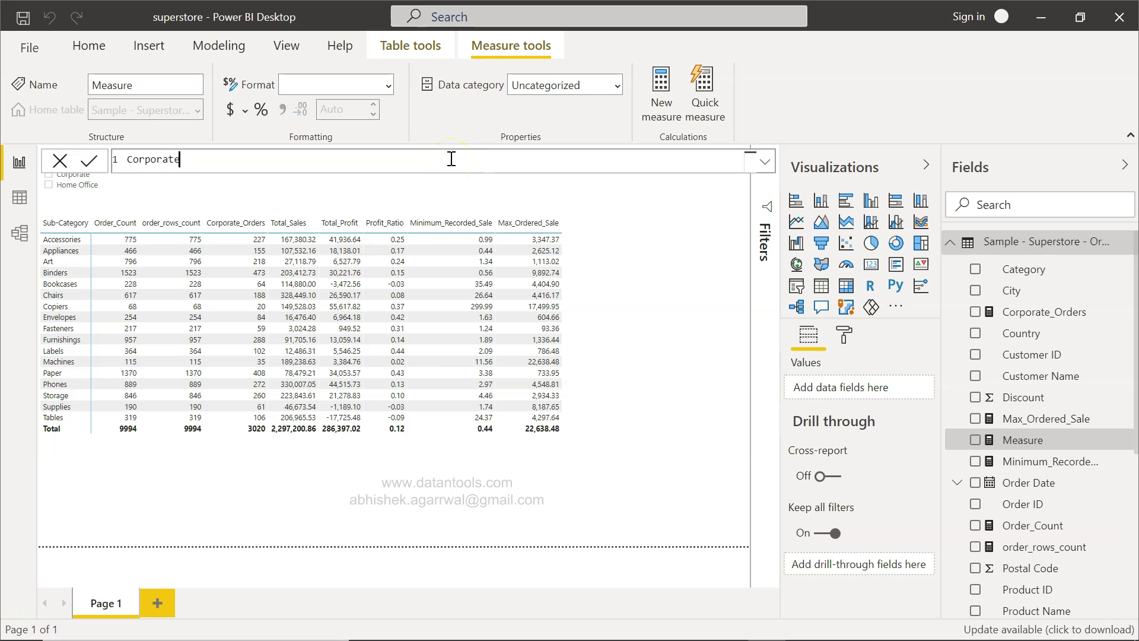
type("_sales = ca")
key("Tab")
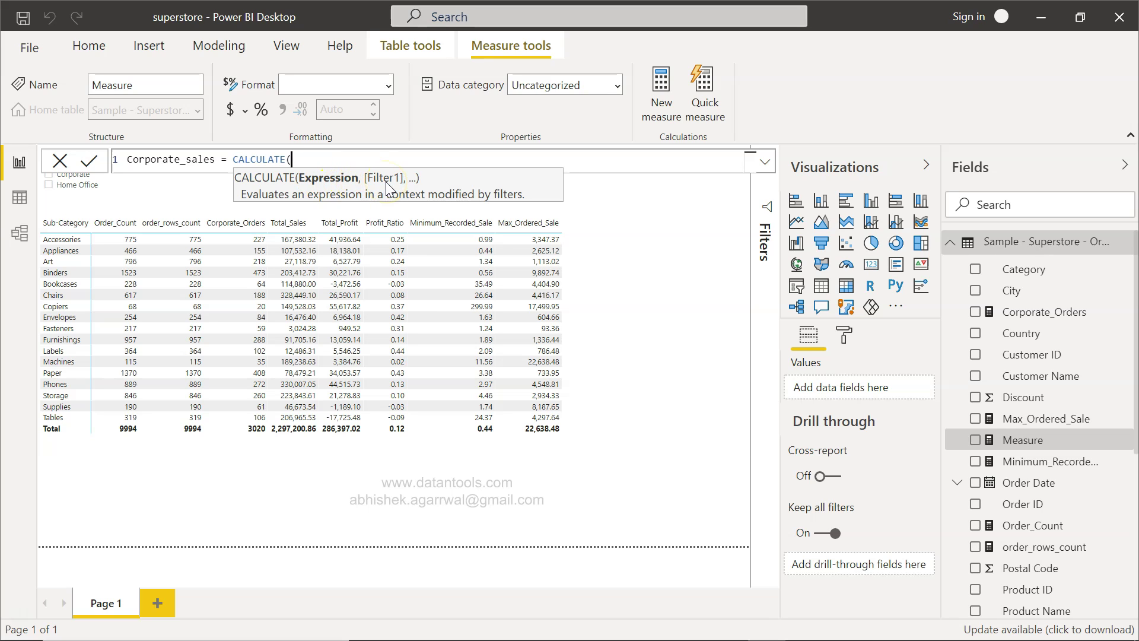
type("Sum(Sa")
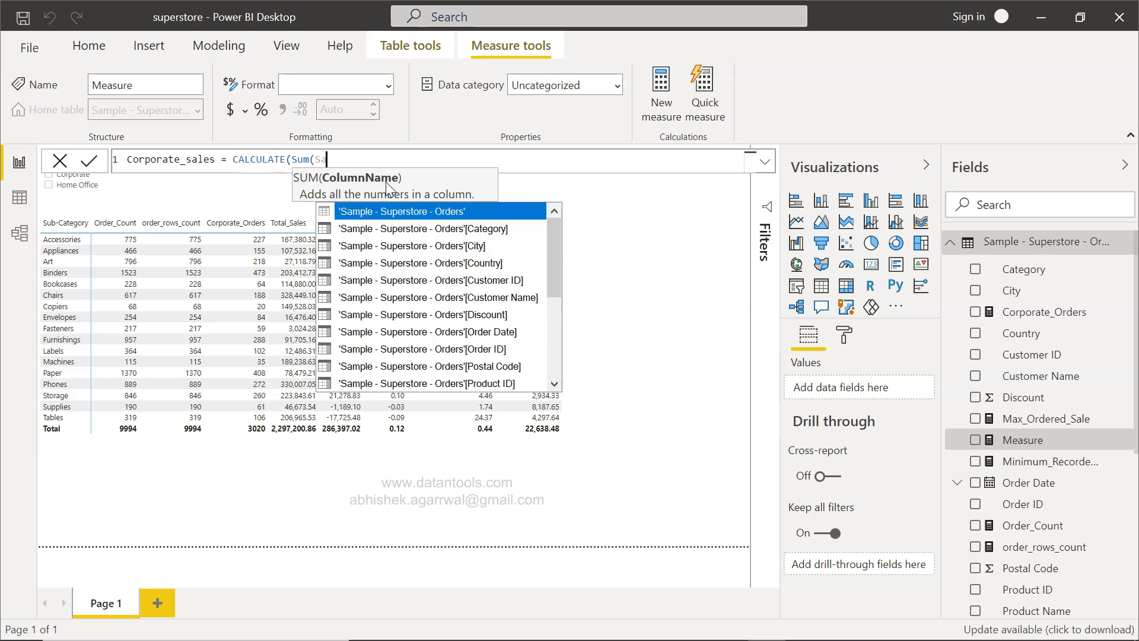
type("les")
key("Tab")
type(")")
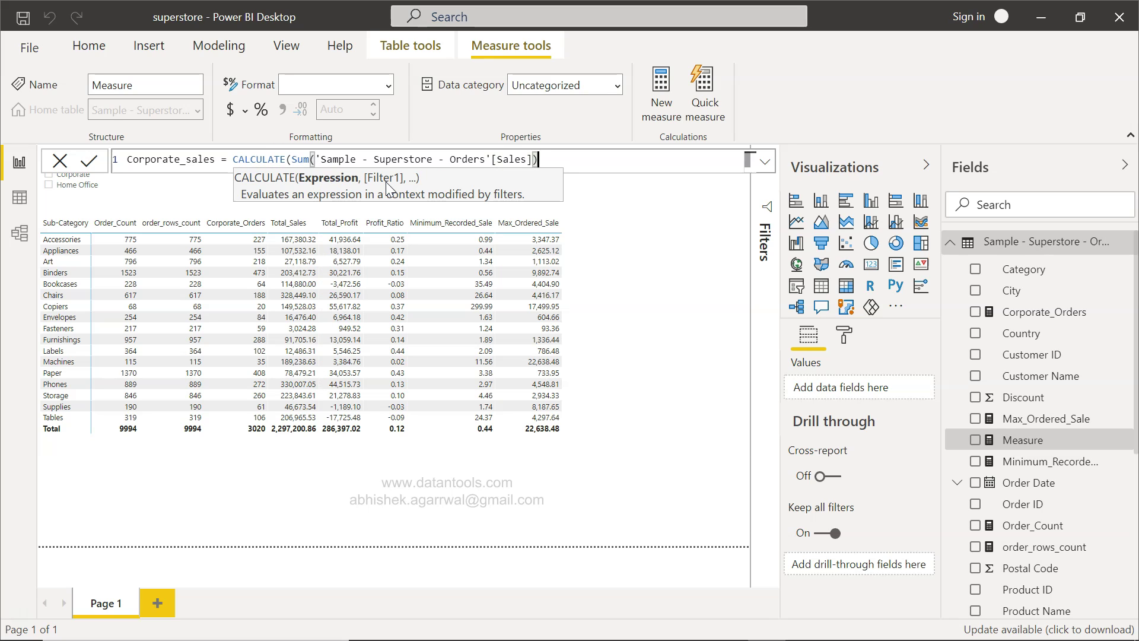
type(",")
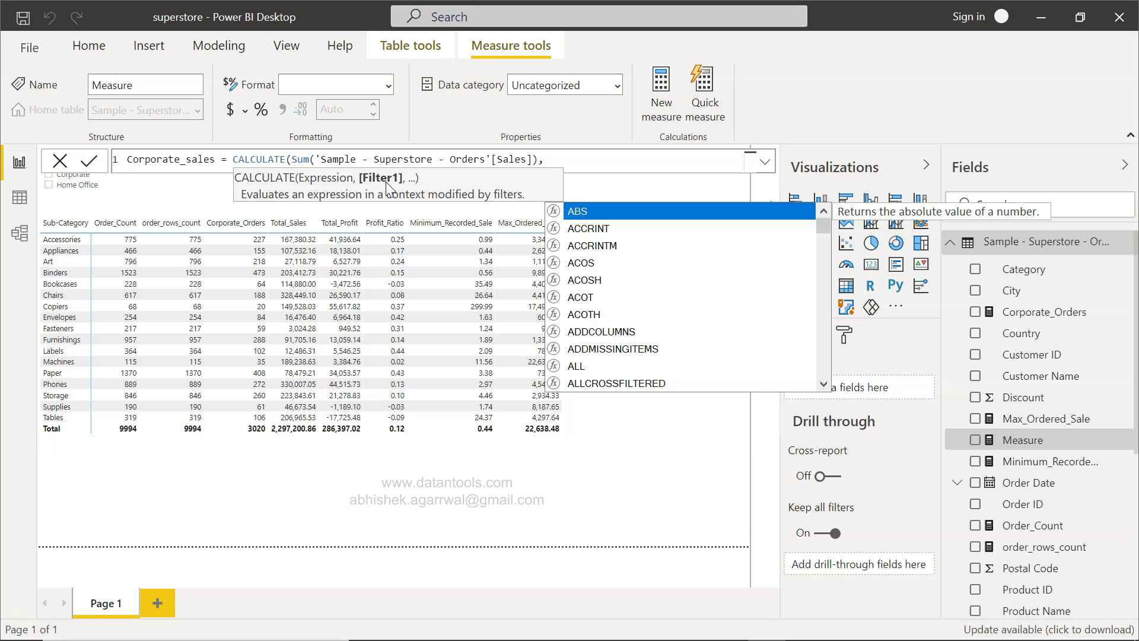
type("Seg")
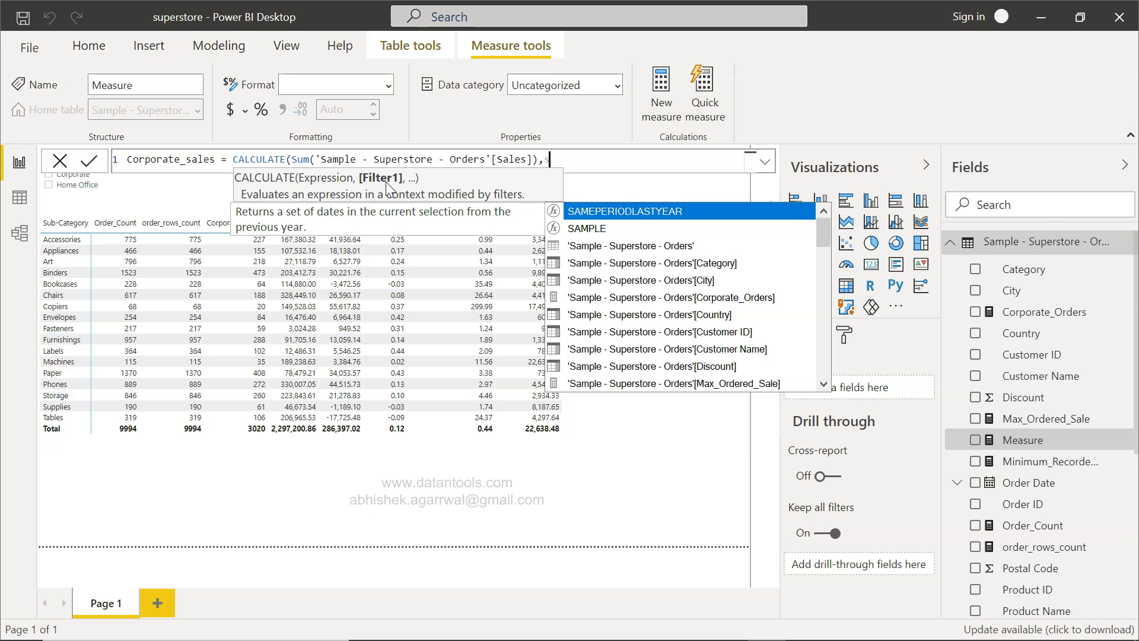
key("Tab")
type("=")
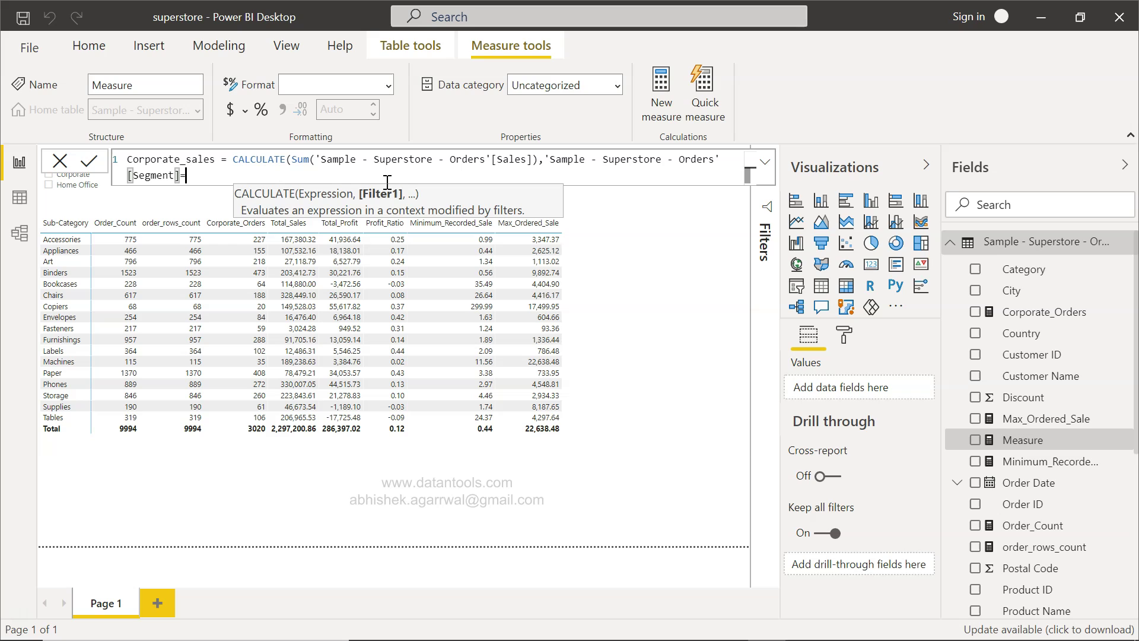
type("\"Corporate\"")
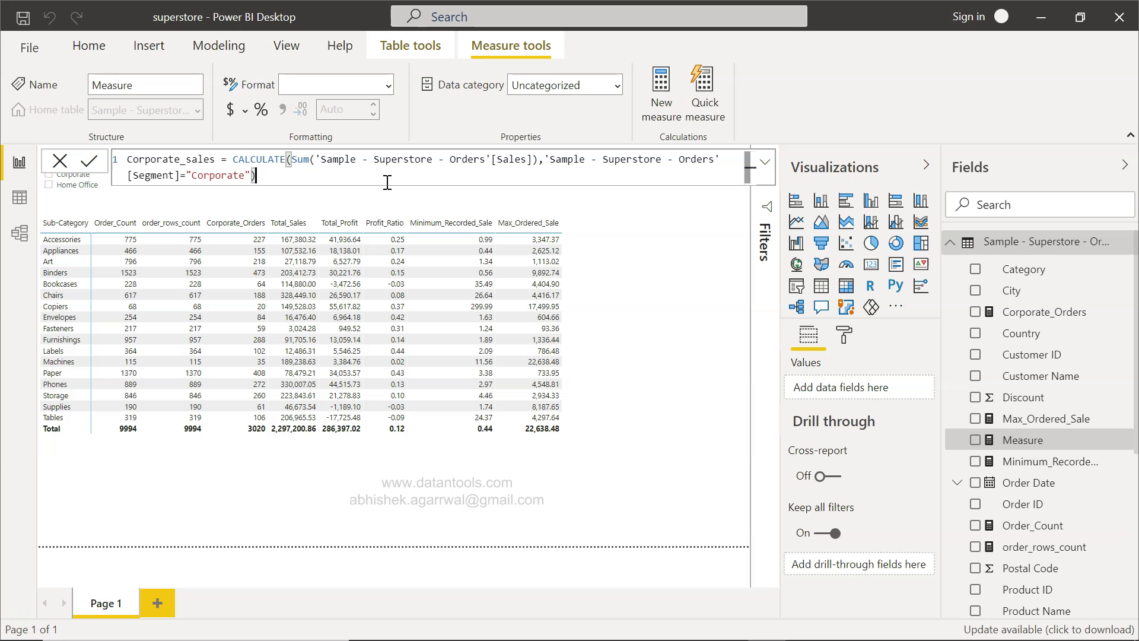
Add the missing comma after the Sales reference in the Corporate_sales formula and commit the measure
left_click(346, 177)
left_click(289, 159)
left_click(315, 158)
left_click(542, 165)
type(",")
left_click(180, 176)
left_click(188, 176)
left_click(251, 174)
left_click(90, 161)
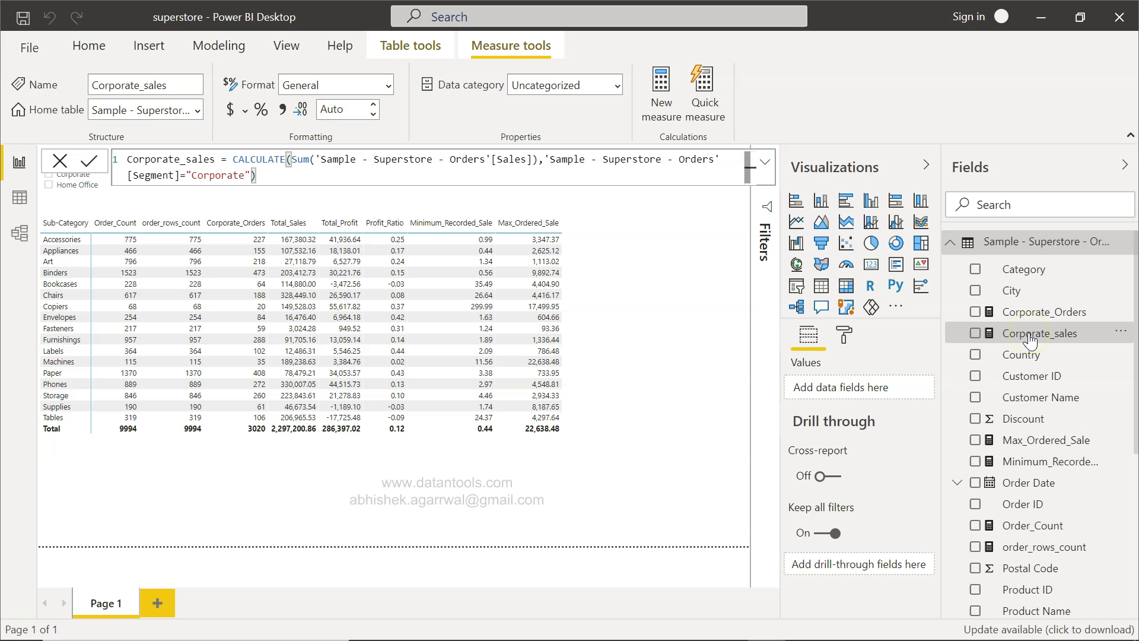
Add Corporate_sales to the table's Values just below Total_Sales, showing a 706,146.37 total
left_click(595, 318)
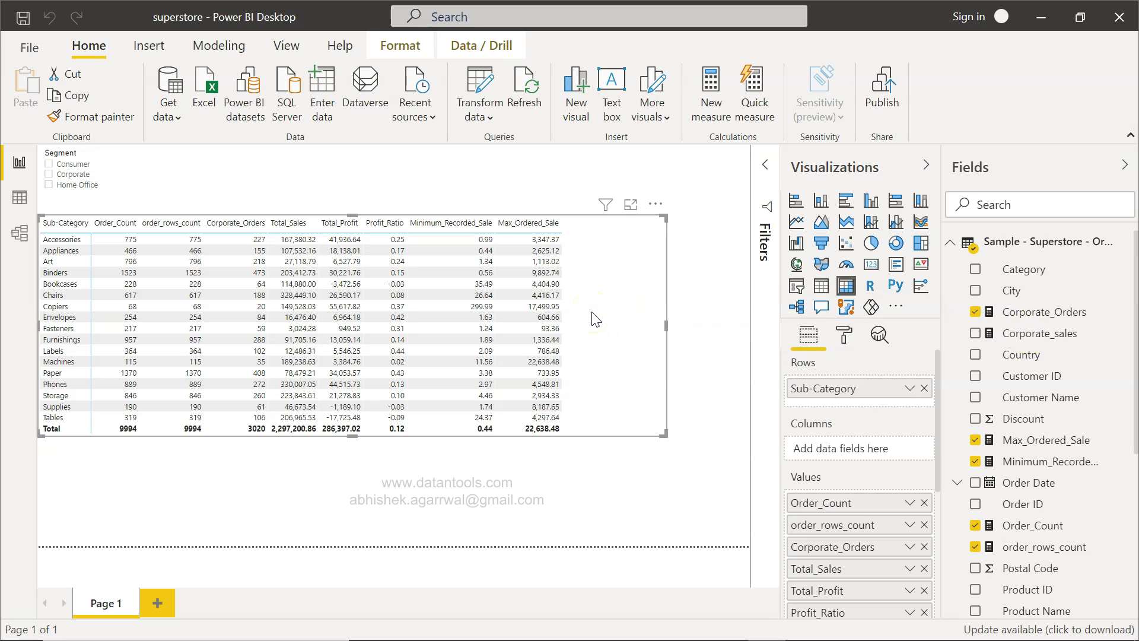
scroll(867, 415, "down", 3)
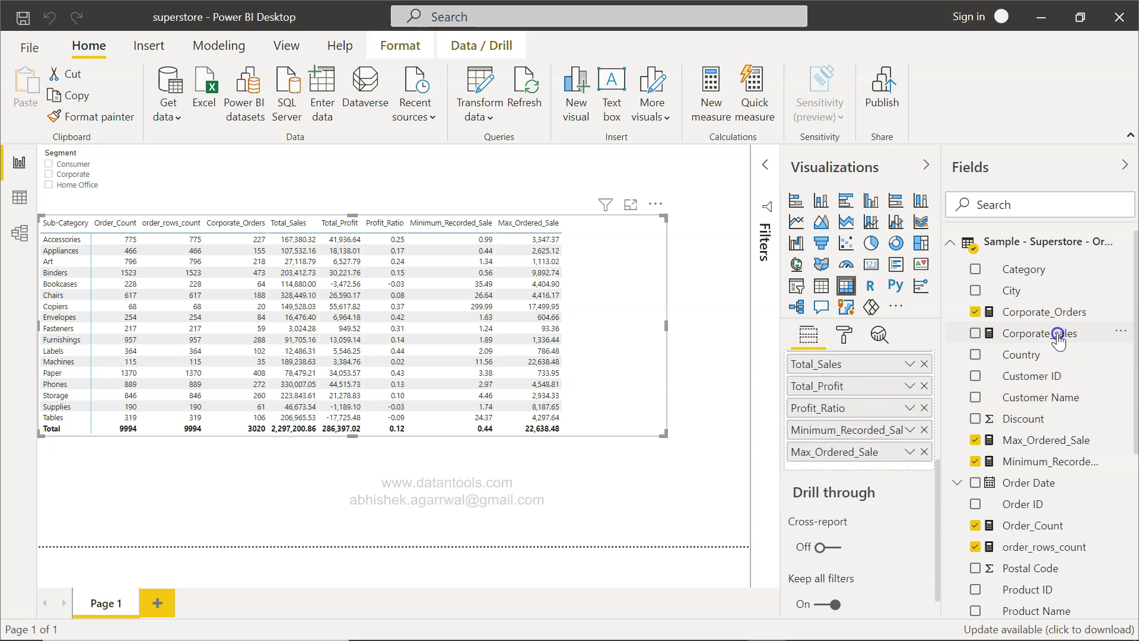
left_click_drag(1058, 333, 873, 474)
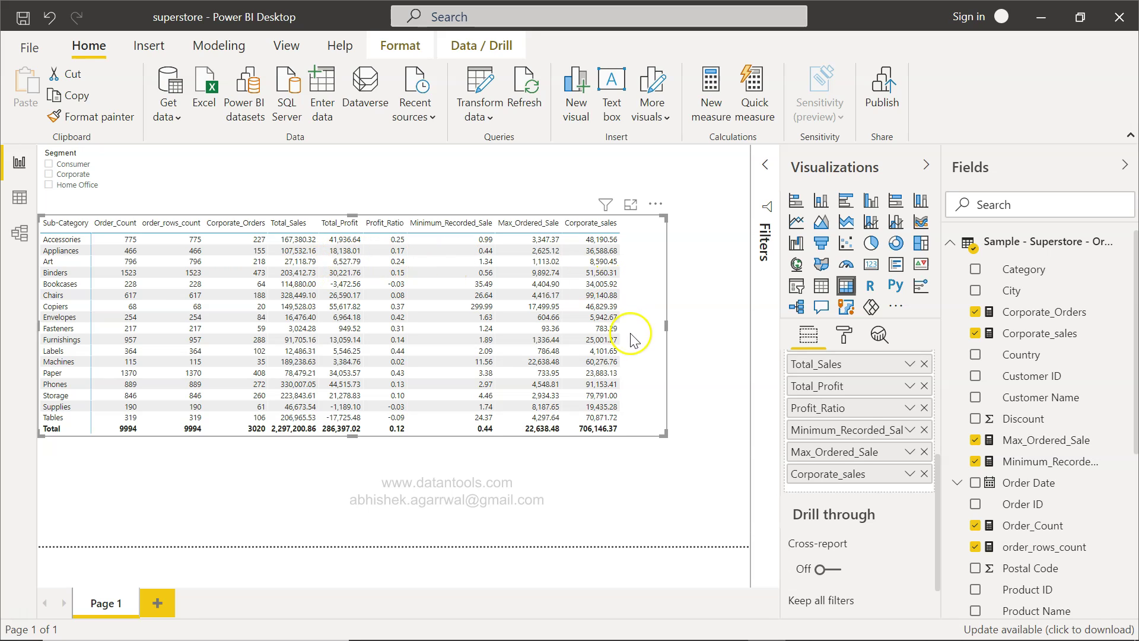
scroll(807, 392, "up", 1)
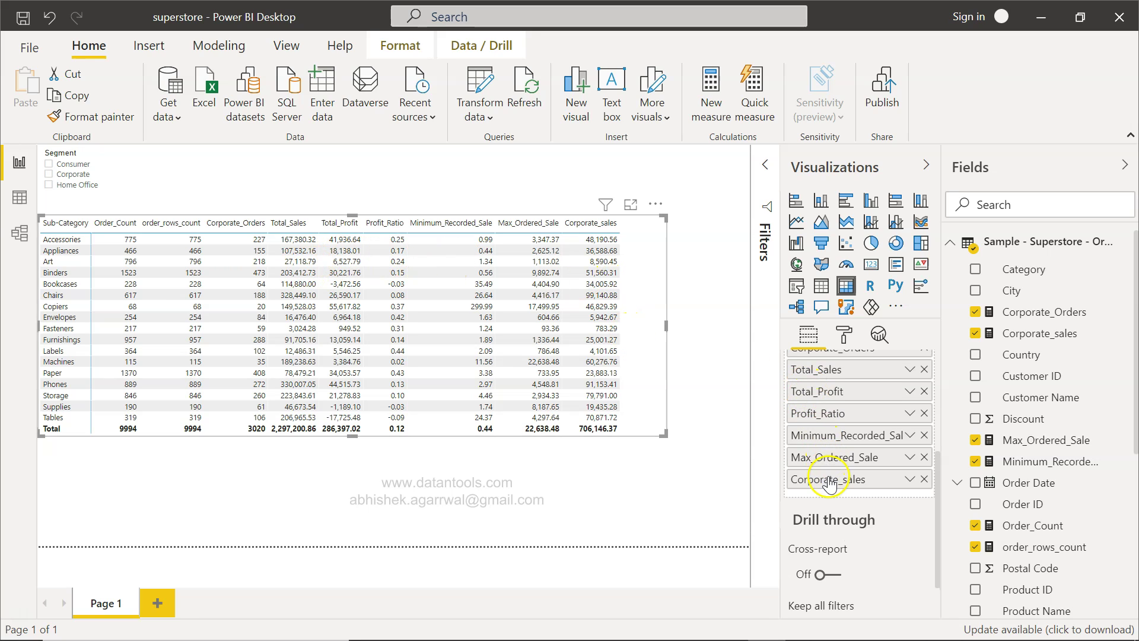
left_click_drag(829, 471, 834, 392)
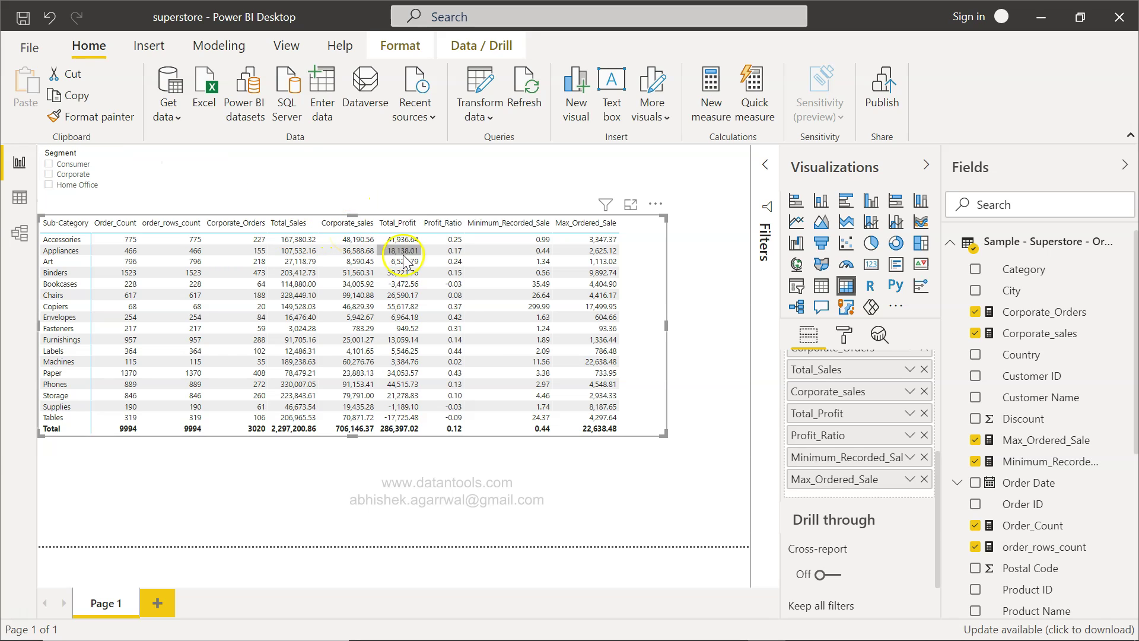
left_click(473, 285)
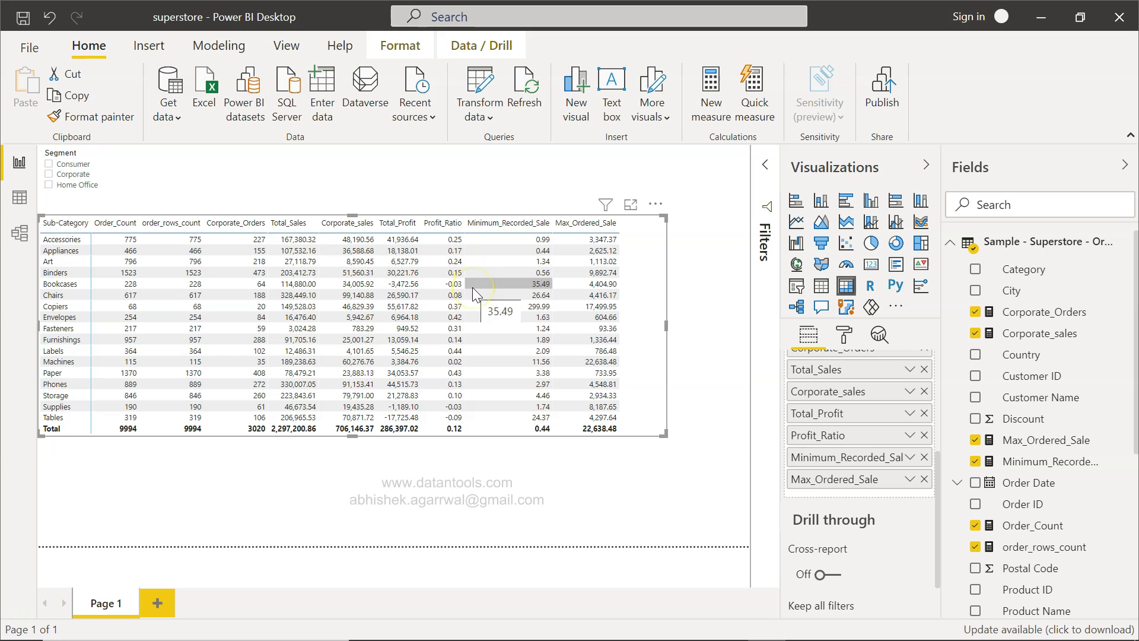
left_click(318, 276)
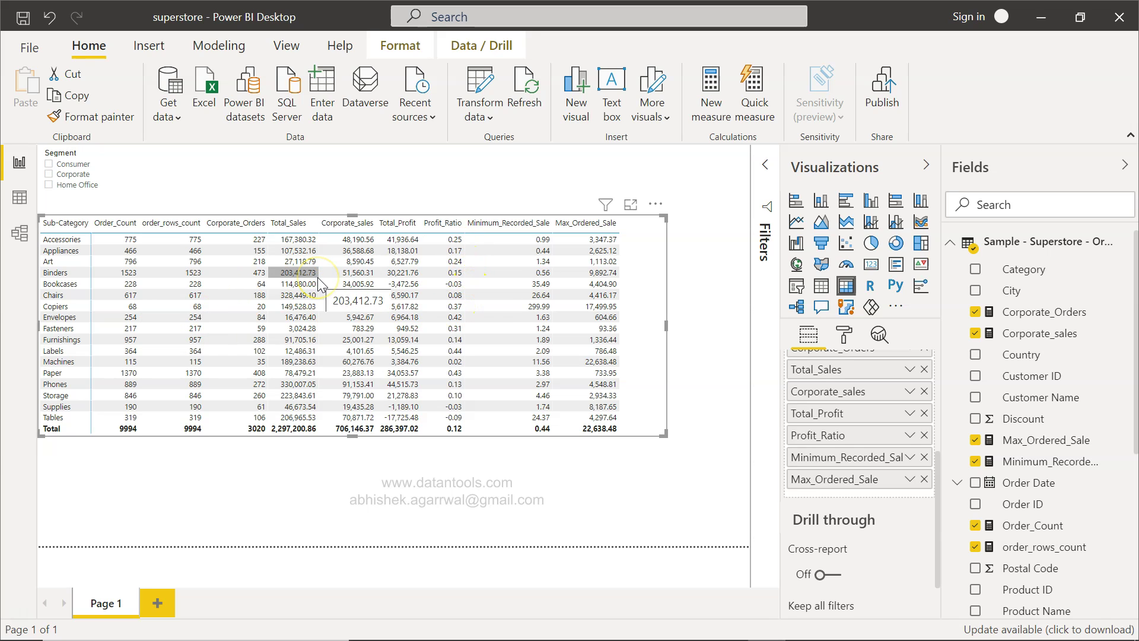
left_click(359, 308)
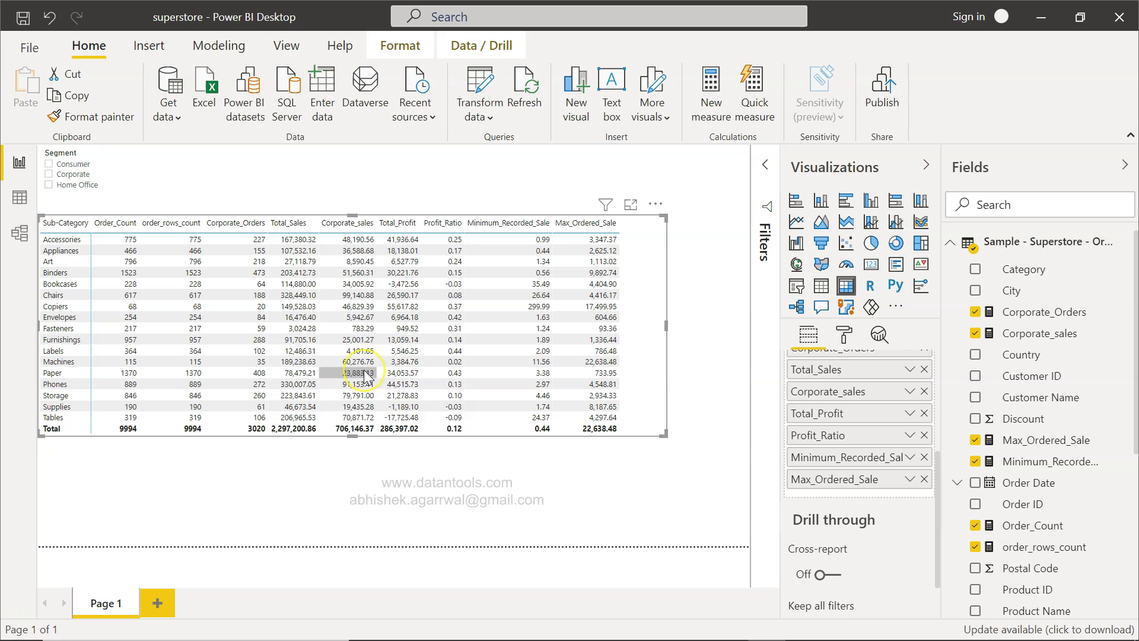
left_click(236, 237)
left_click(52, 159)
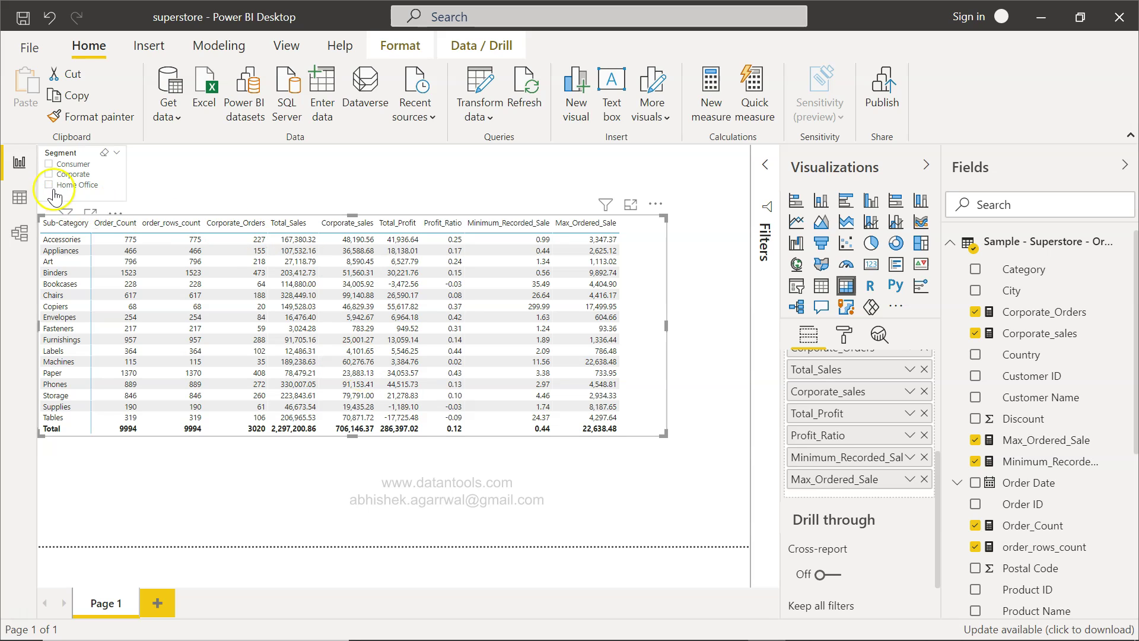
left_click(50, 176)
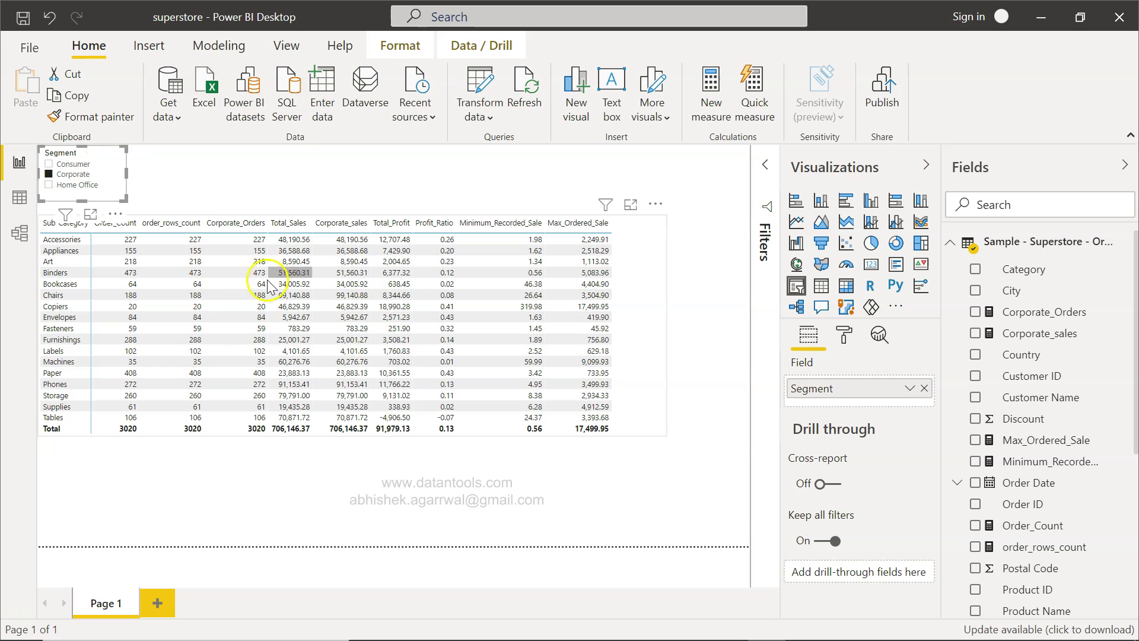
left_click(290, 362)
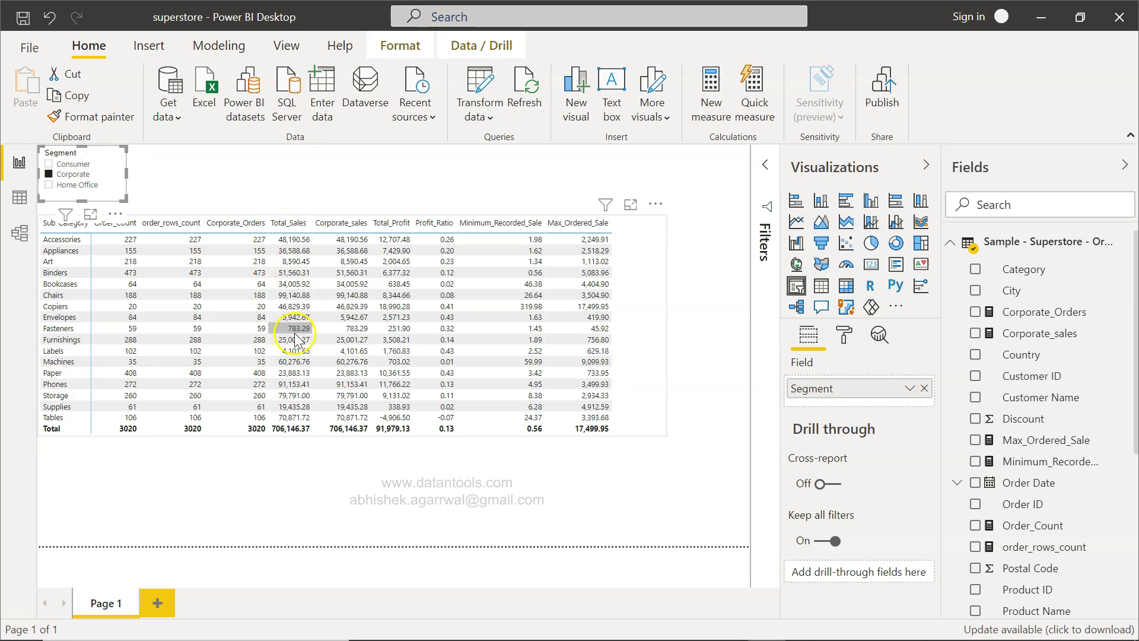
left_click(290, 361)
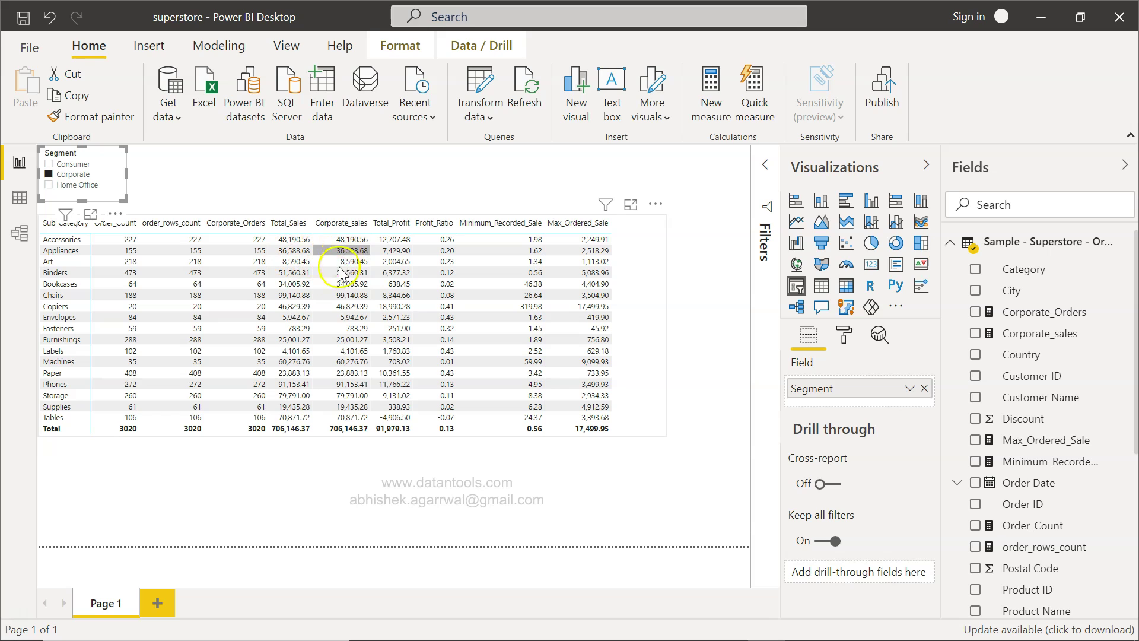
left_click(289, 318)
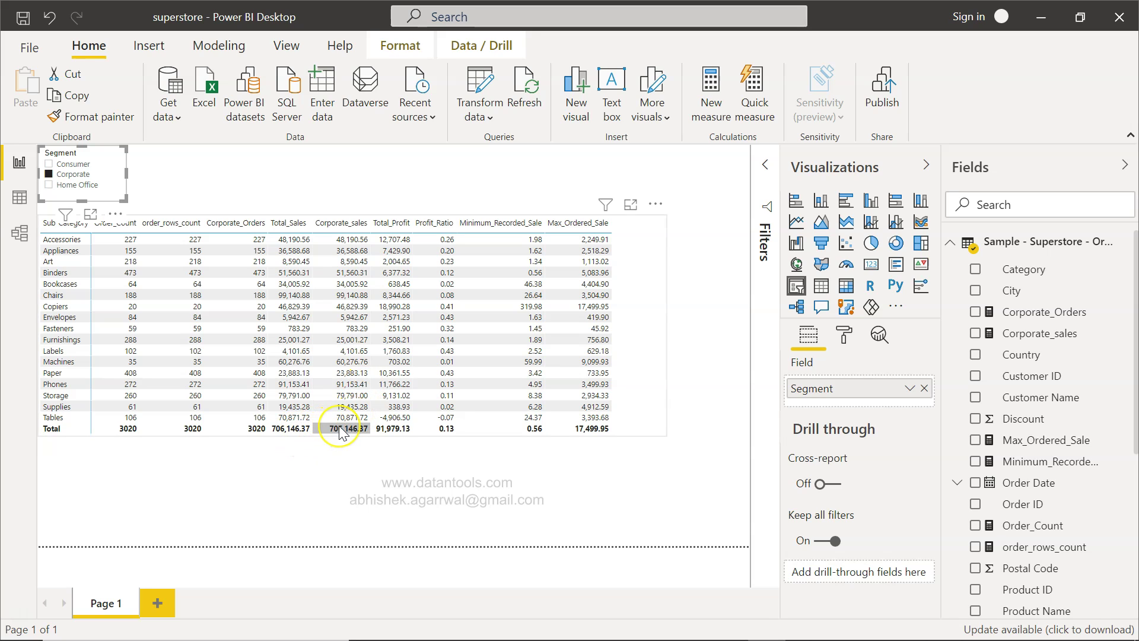
left_click(50, 174)
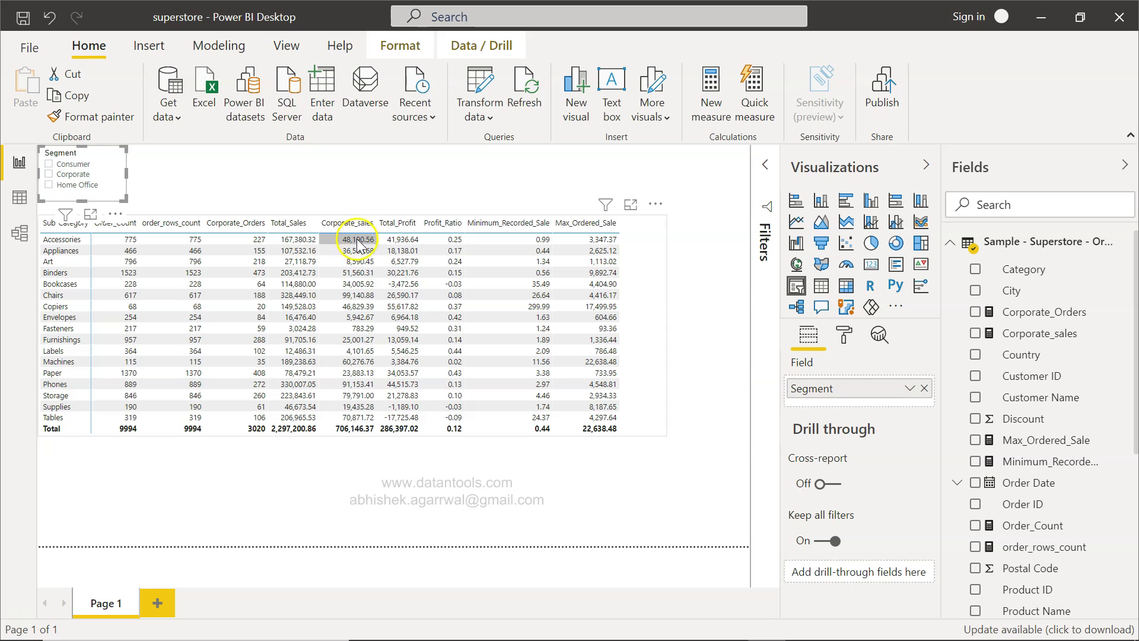
left_click(1039, 333)
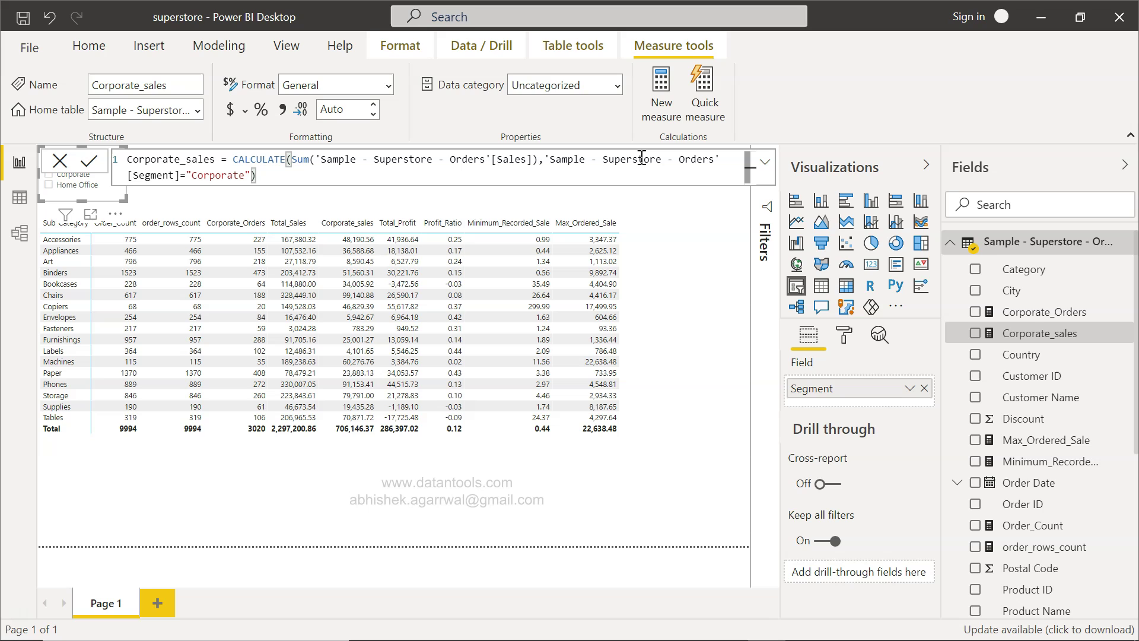
left_click(222, 181)
left_click(396, 455)
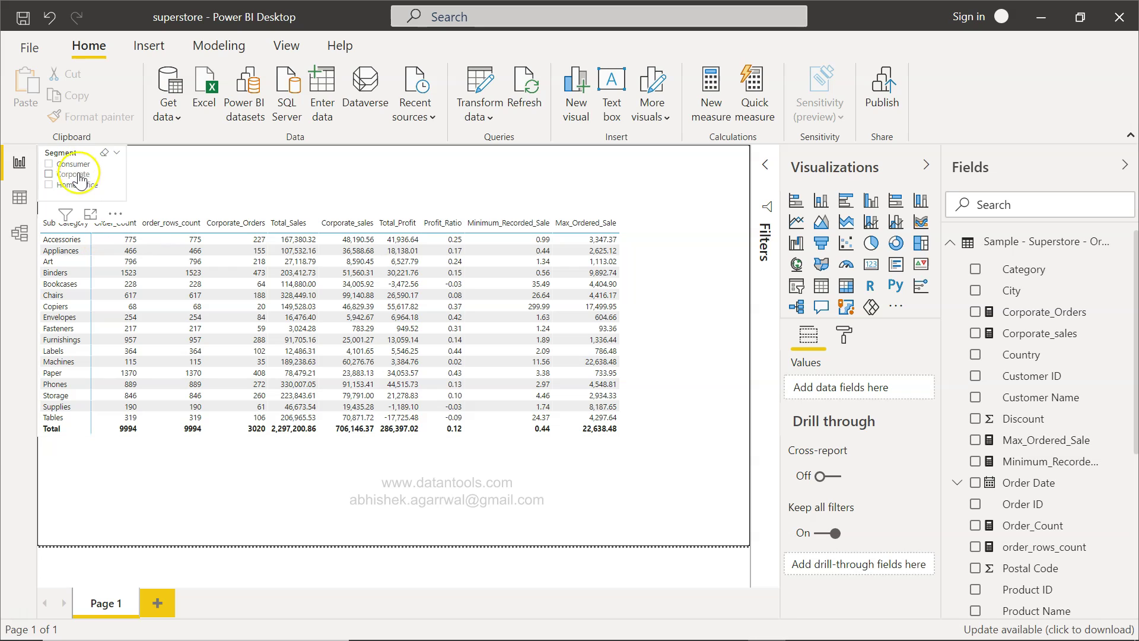